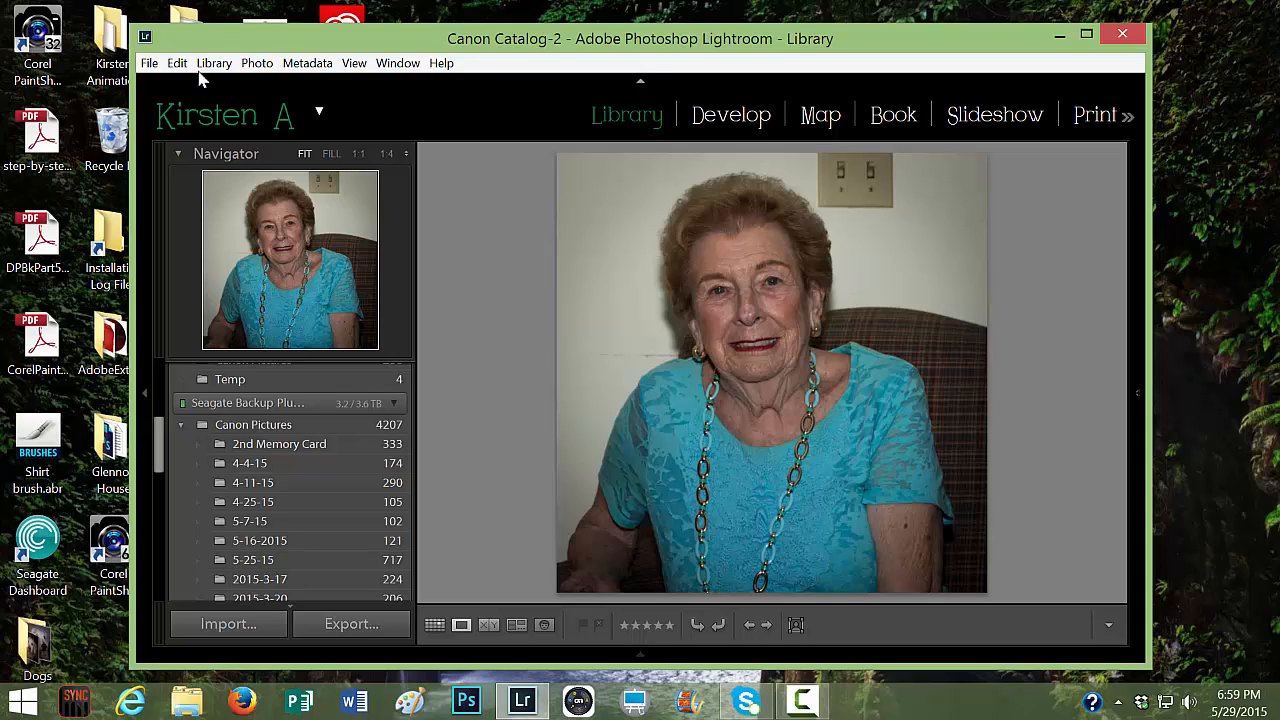
Send the selected portrait photo from Lightroom to the Perfect Layers 9 plug-in
left_click(149, 64)
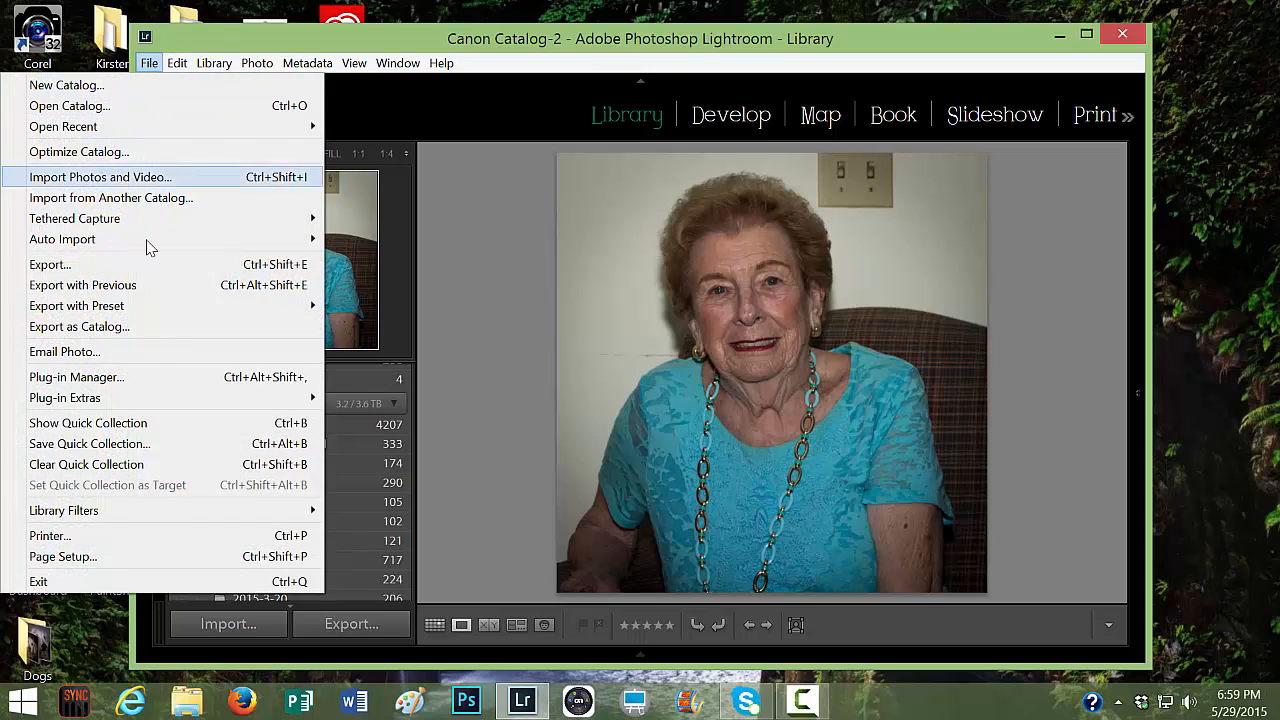
mouse_move(149, 400)
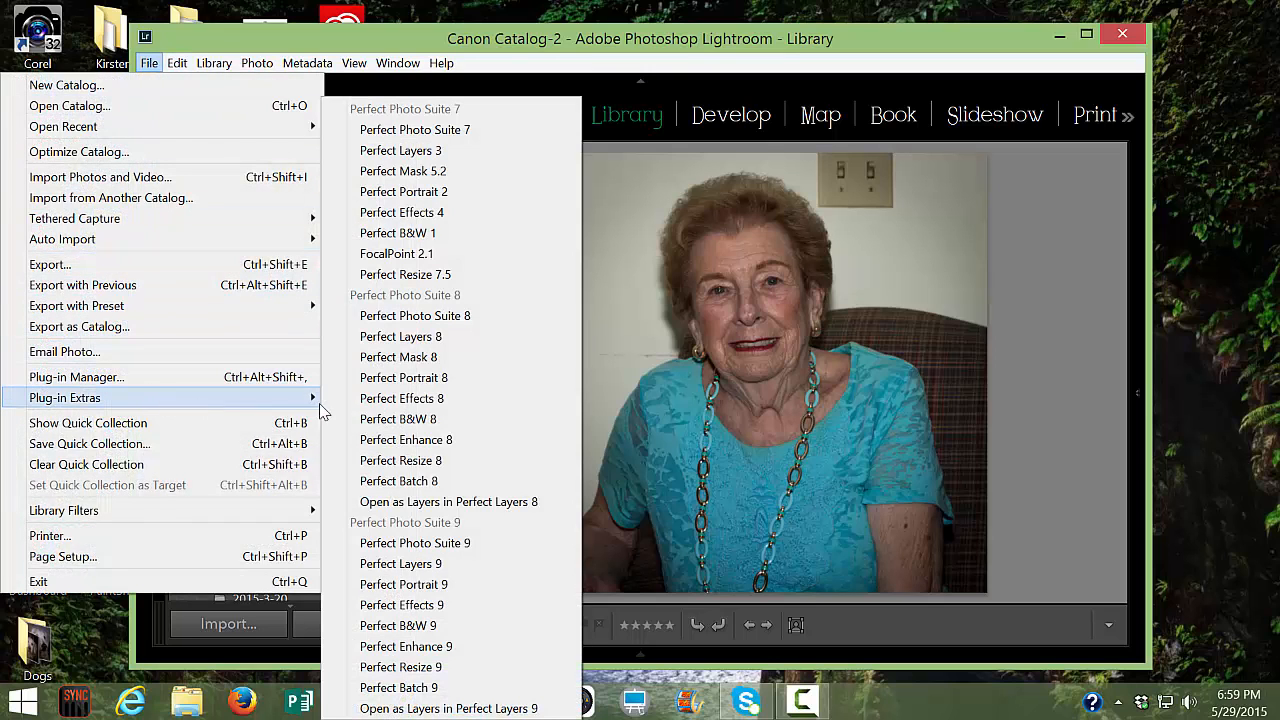
left_click(410, 563)
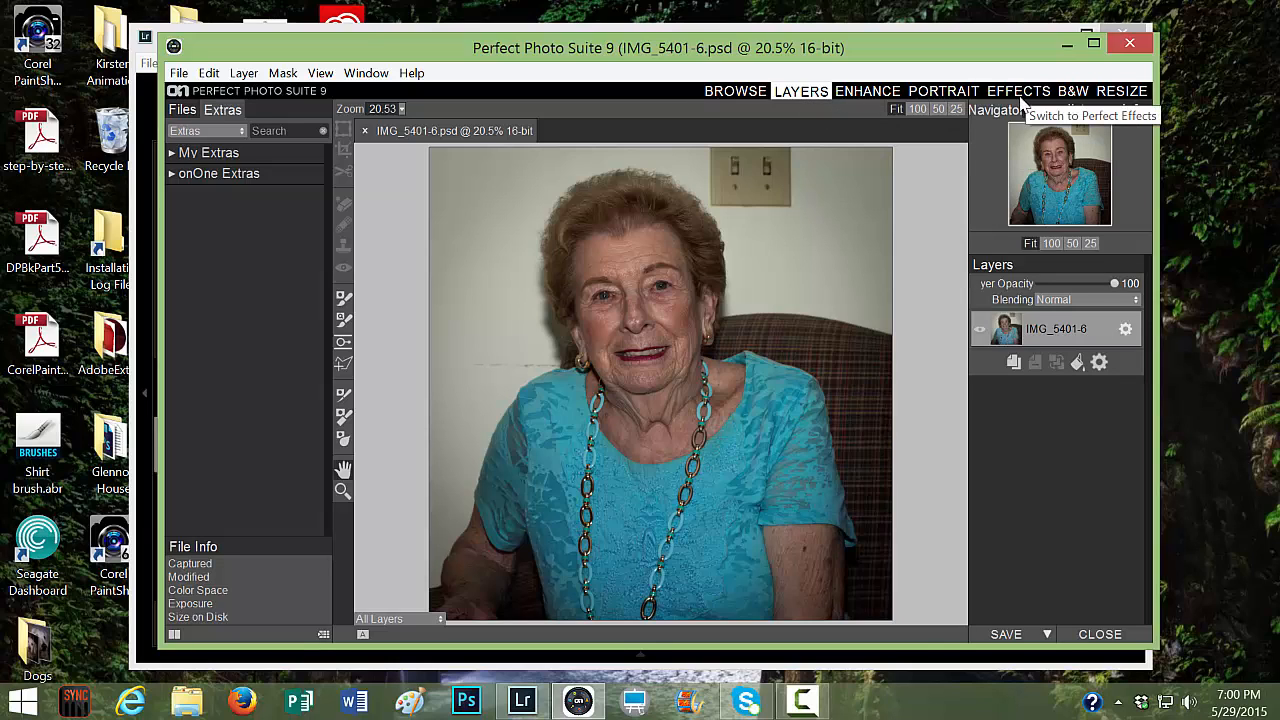
In the Enhance module, erase the light switch and part of the crack line from the wall behind the woman
left_click(879, 91)
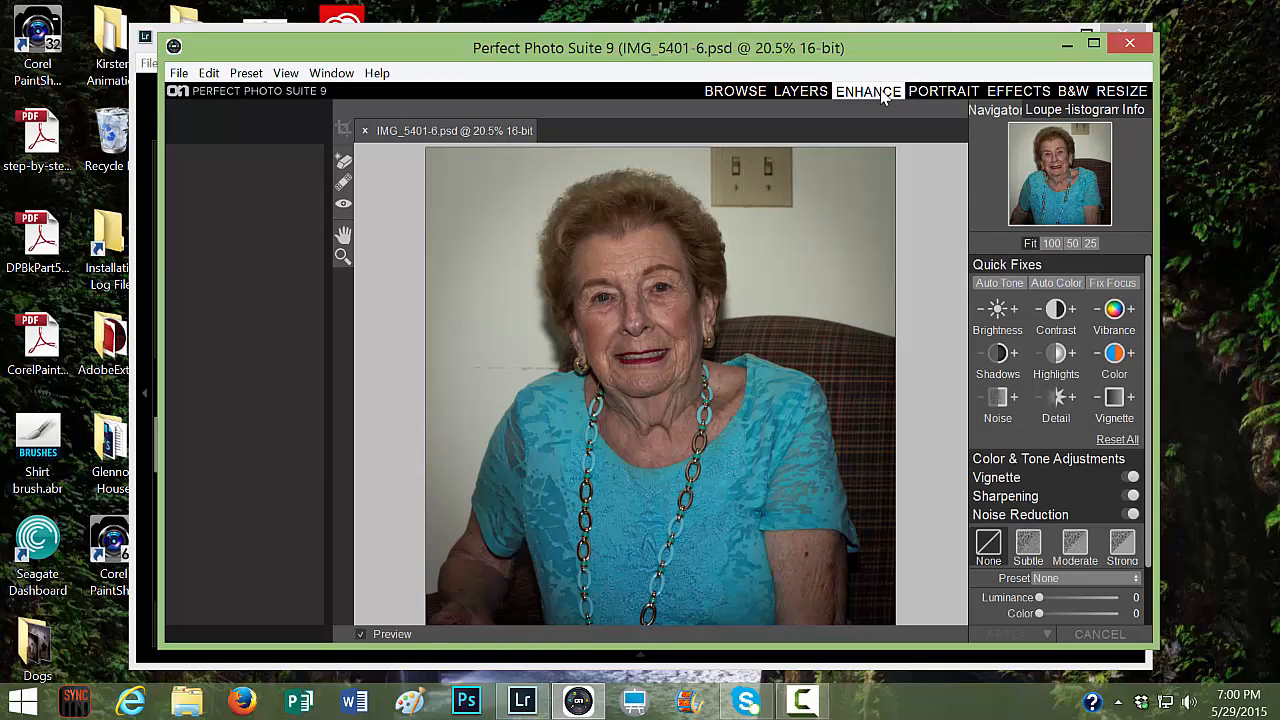
left_click(345, 163)
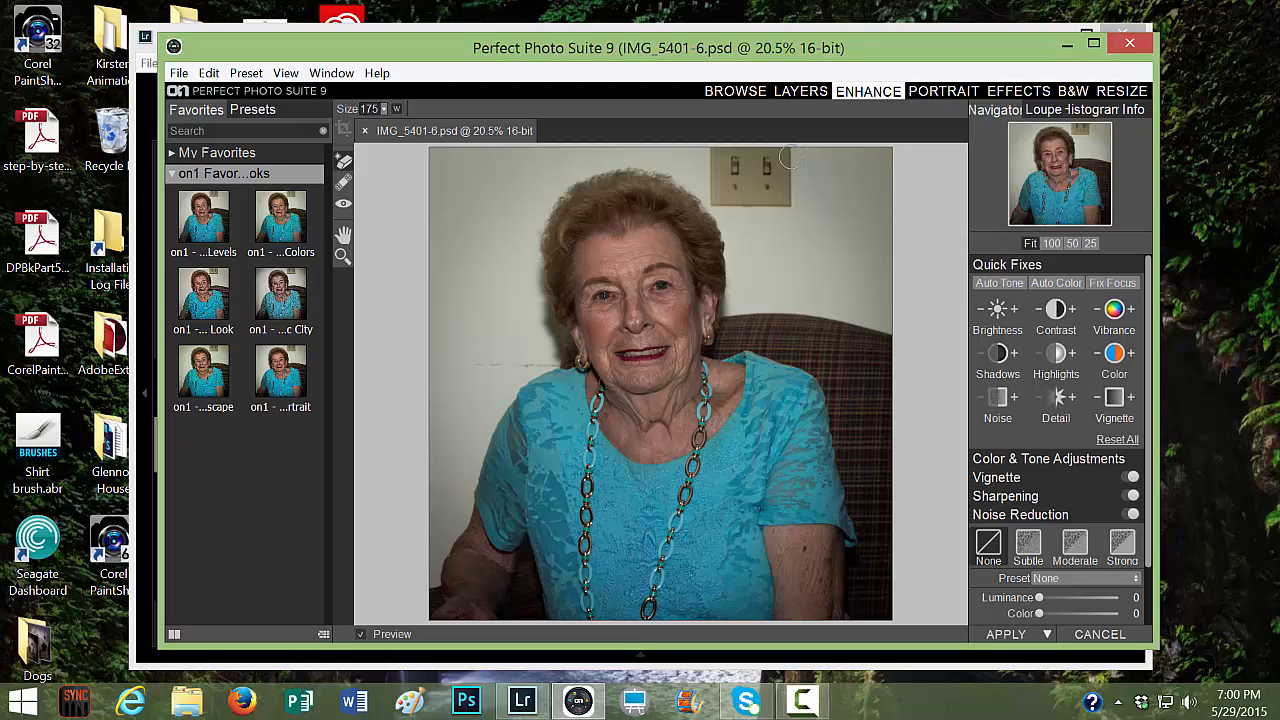
mouse_move(789, 155)
left_mouse_down()
mouse_move(781, 203)
mouse_move(722, 200)
mouse_move(725, 158)
mouse_move(711, 152)
mouse_move(805, 148)
mouse_move(735, 171)
mouse_move(789, 176)
mouse_move(728, 185)
mouse_move(771, 190)
left_mouse_up()
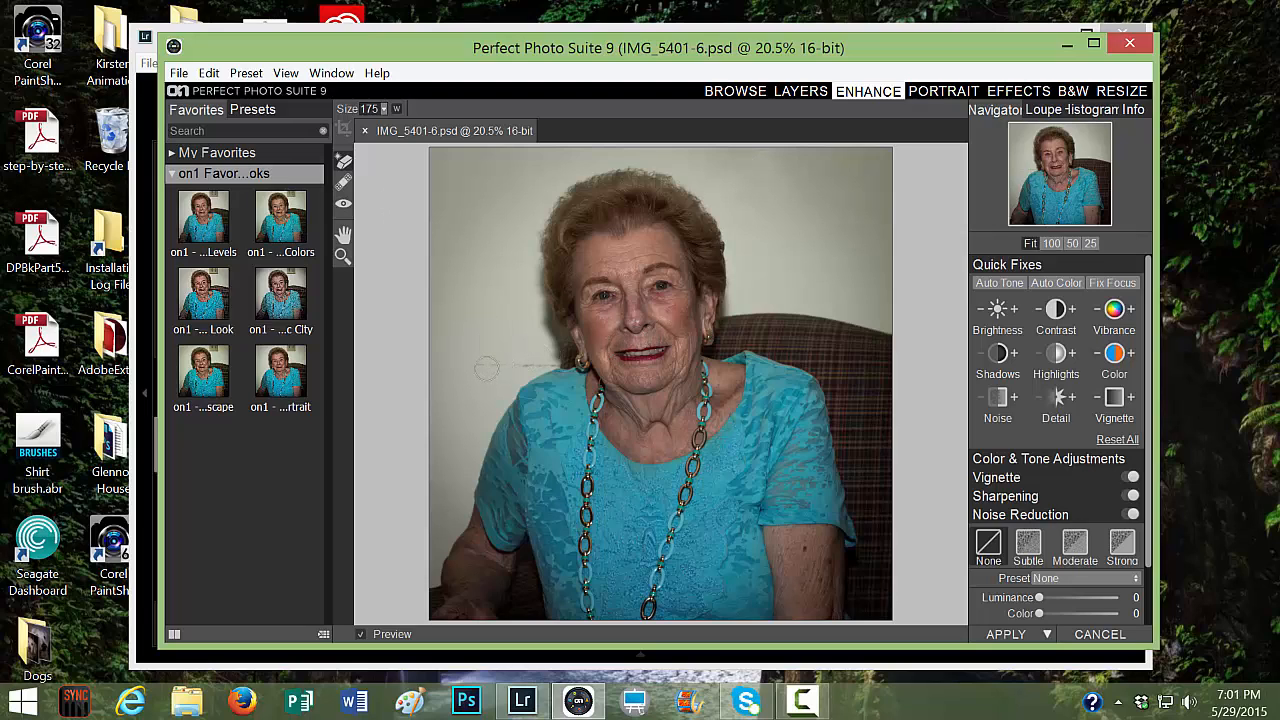
left_click_drag(481, 365, 522, 365)
Use the retouch brush to clean up the remaining wall crack beside the woman's neck and shoulder
left_click(344, 183)
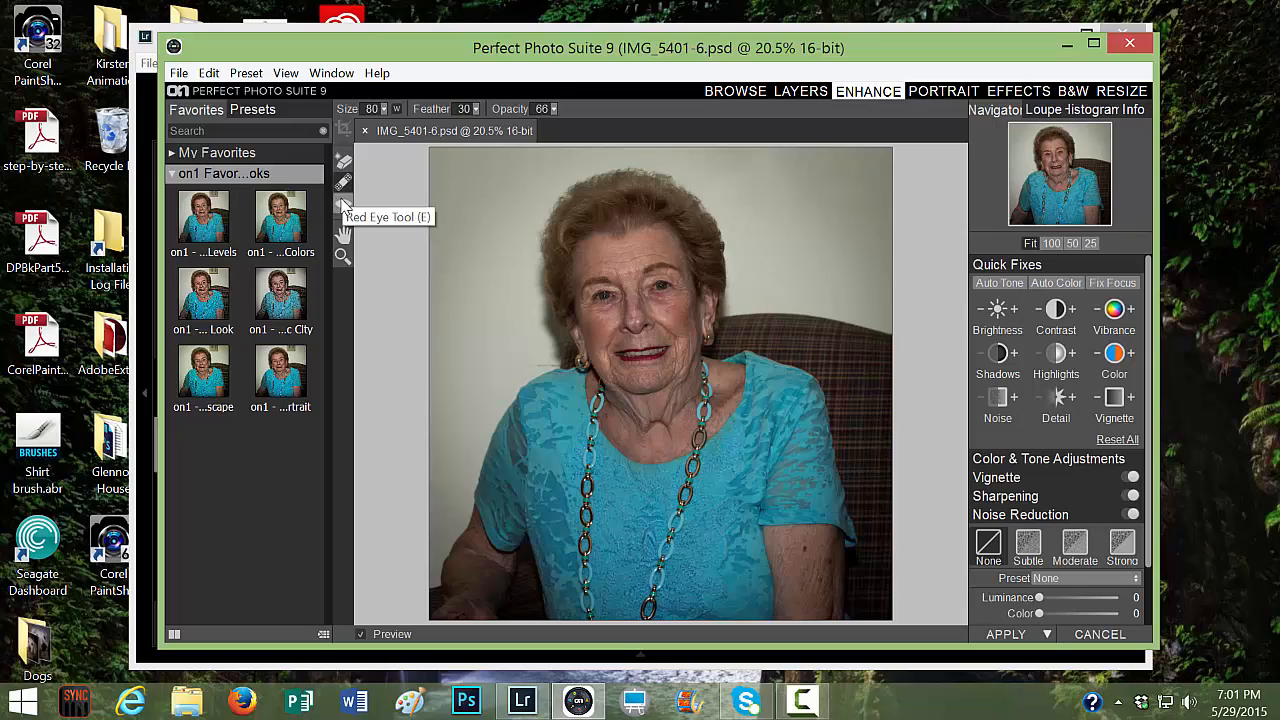
left_click(344, 183)
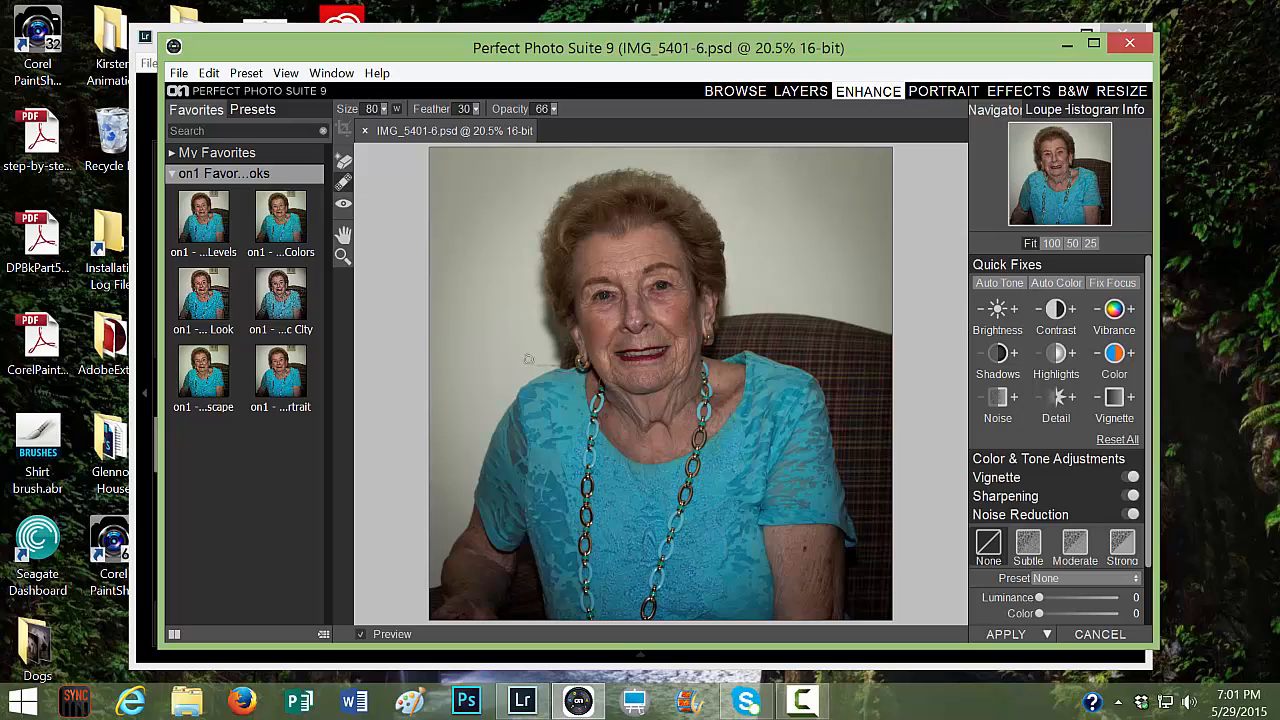
left_click_drag(528, 364, 553, 364)
left_click_drag(524, 364, 556, 360)
mouse_move(526, 361)
left_mouse_down()
mouse_move(546, 361)
mouse_move(524, 364)
left_mouse_up()
left_click_drag(462, 479, 462, 479)
Select the detected face in the Portrait module and give it the on1 - Elderly preset
left_click(949, 93)
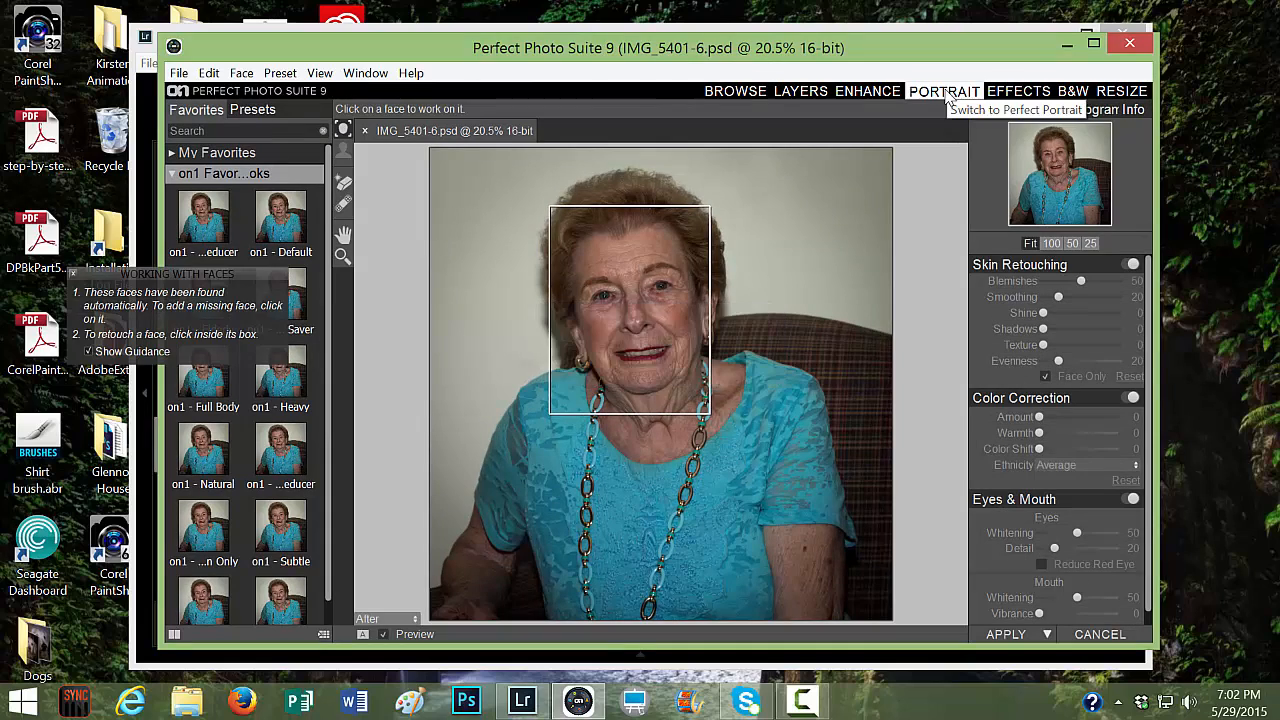
left_click(659, 311)
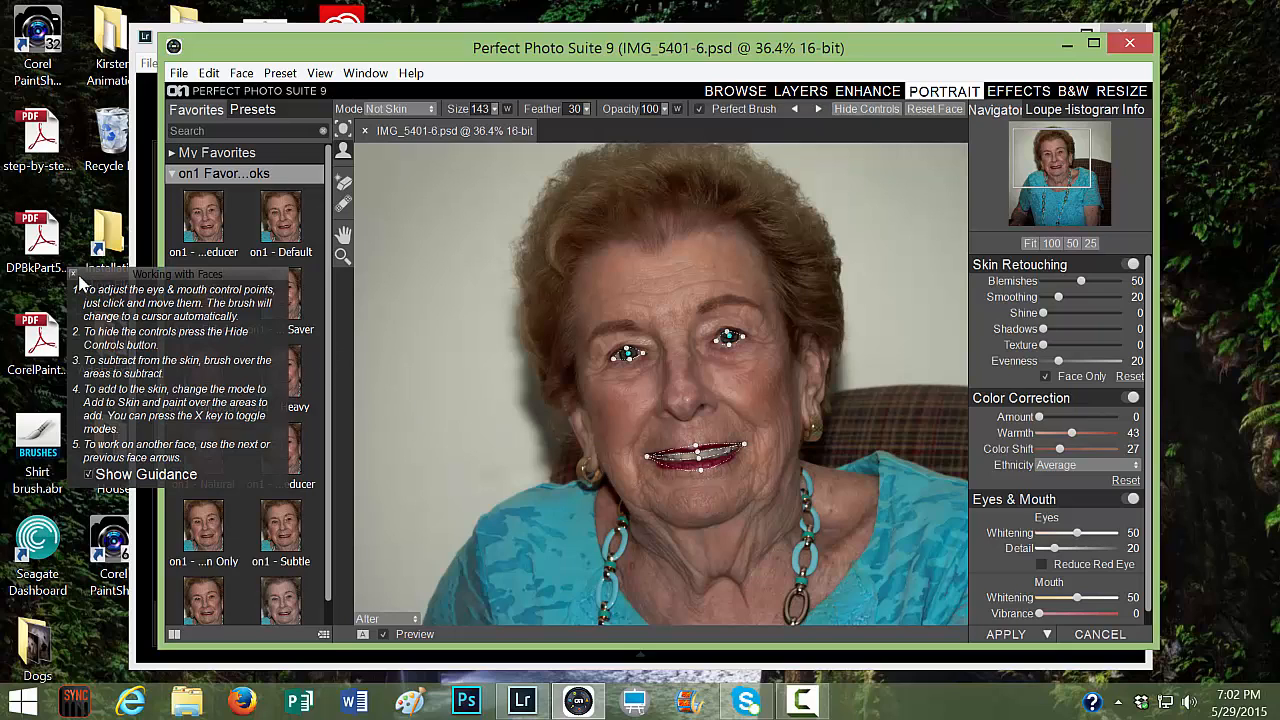
left_click(73, 274)
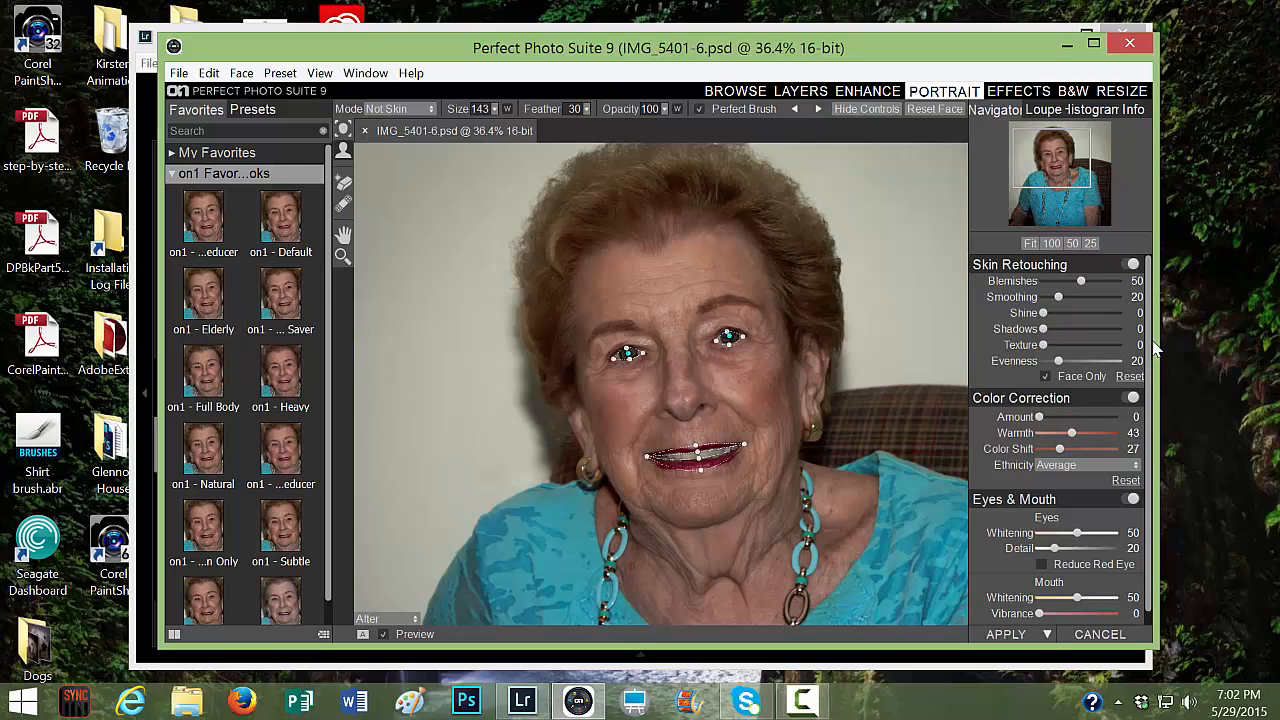
scroll(1154, 352, "down", 1)
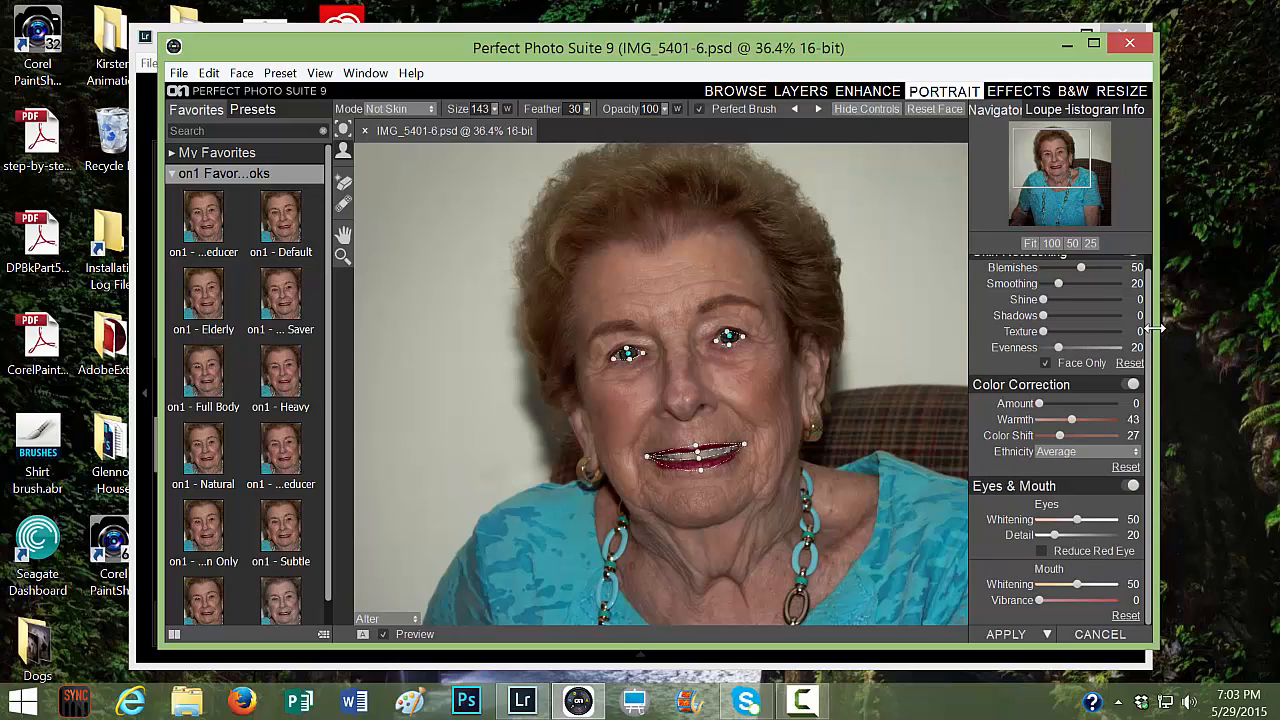
scroll(1105, 305, "up", 1)
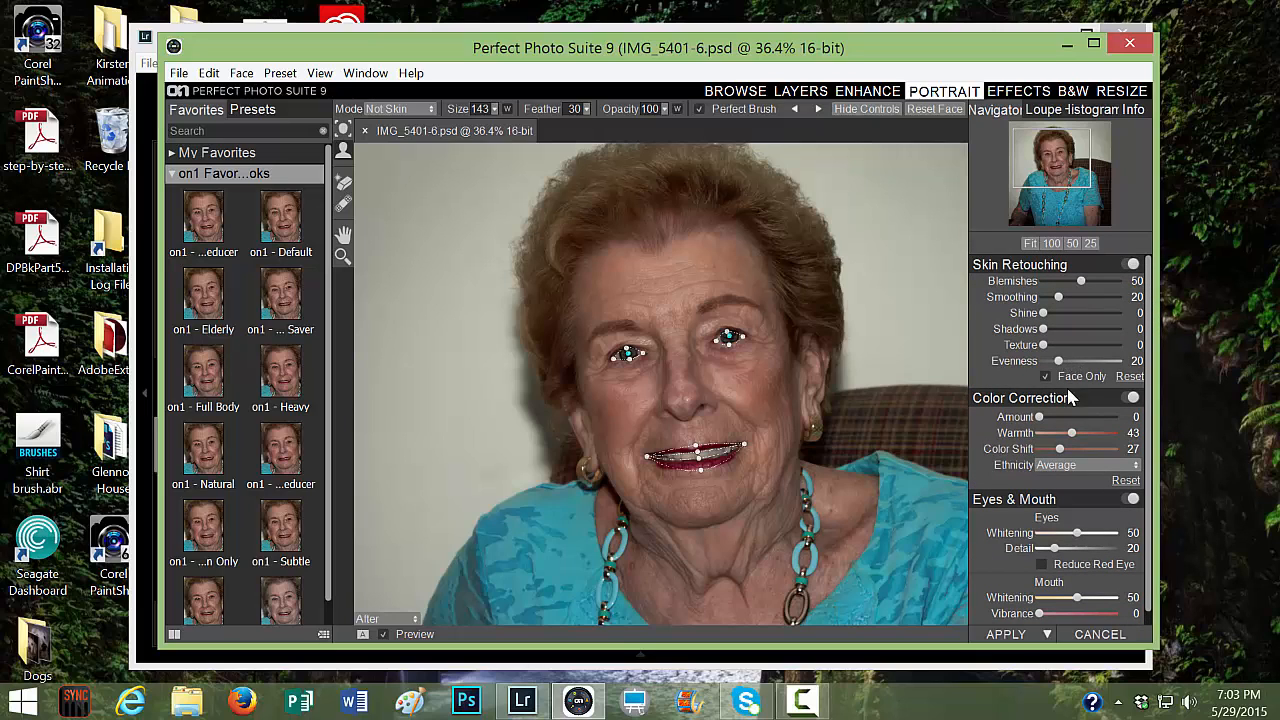
left_click(210, 293)
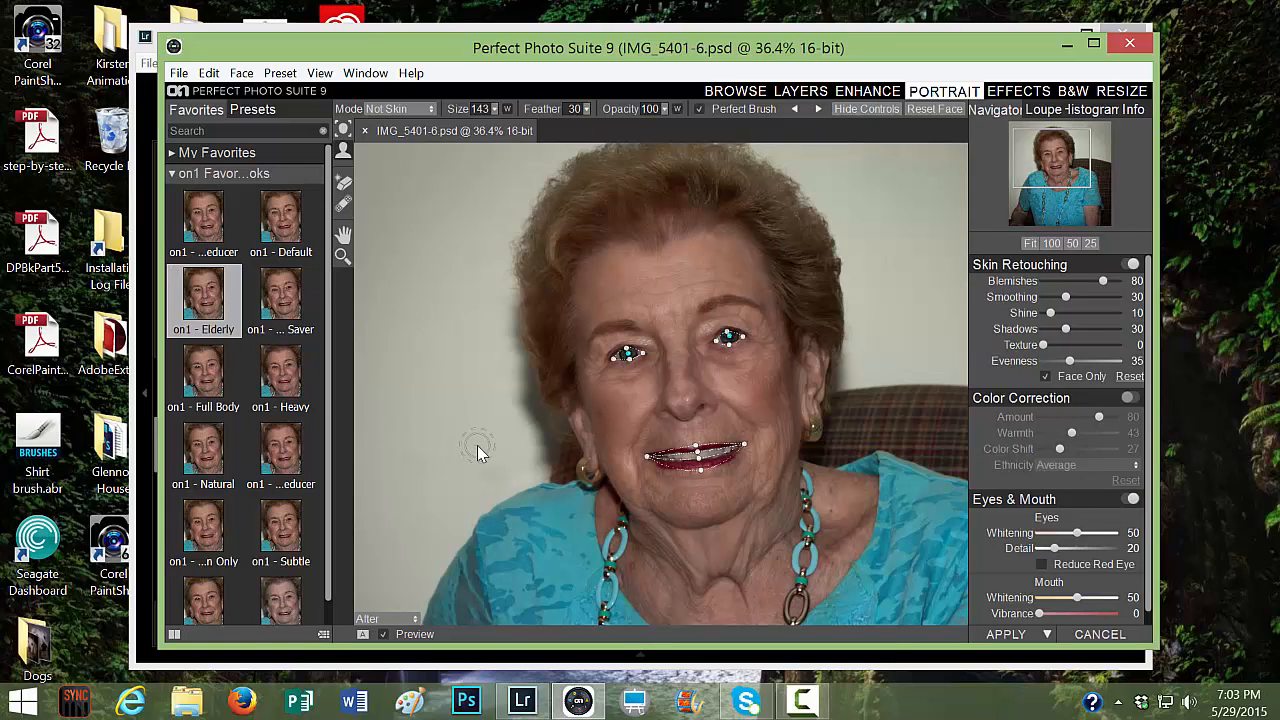
Cycle through the side-by-side, split and stacked before/after views to compare the retouching, ending on the single After view
left_click(362, 635)
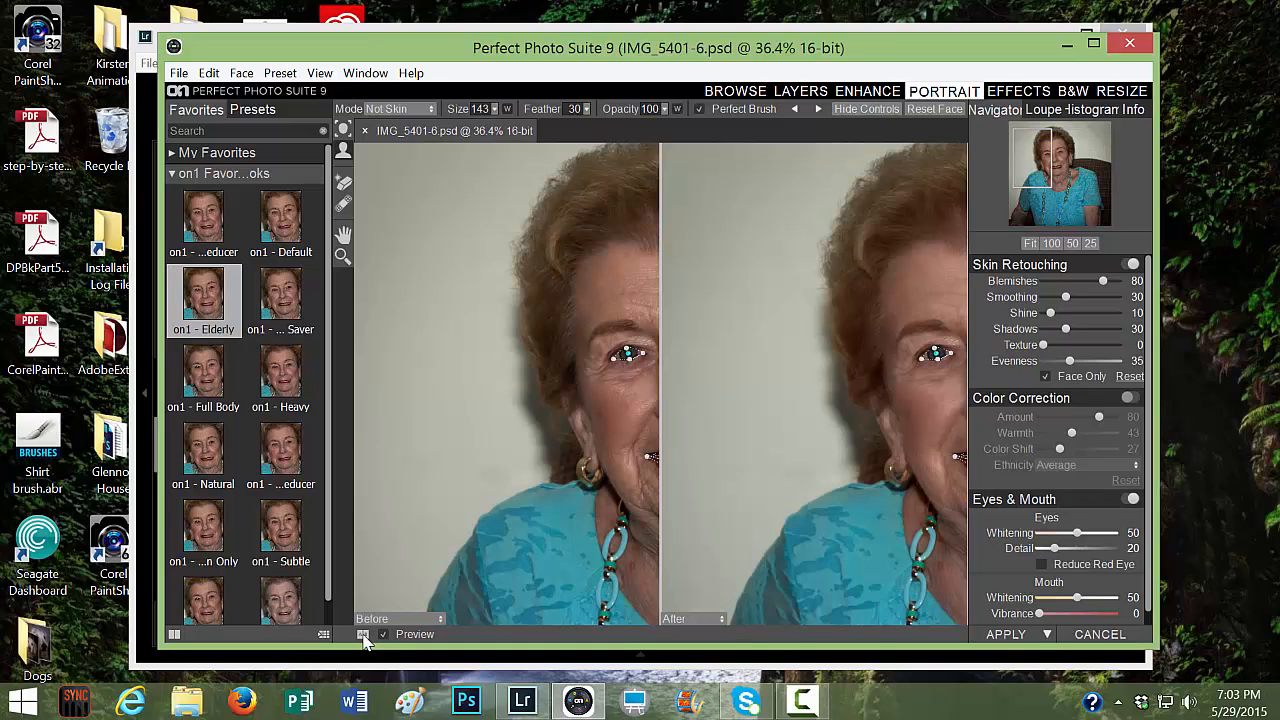
left_click(363, 635)
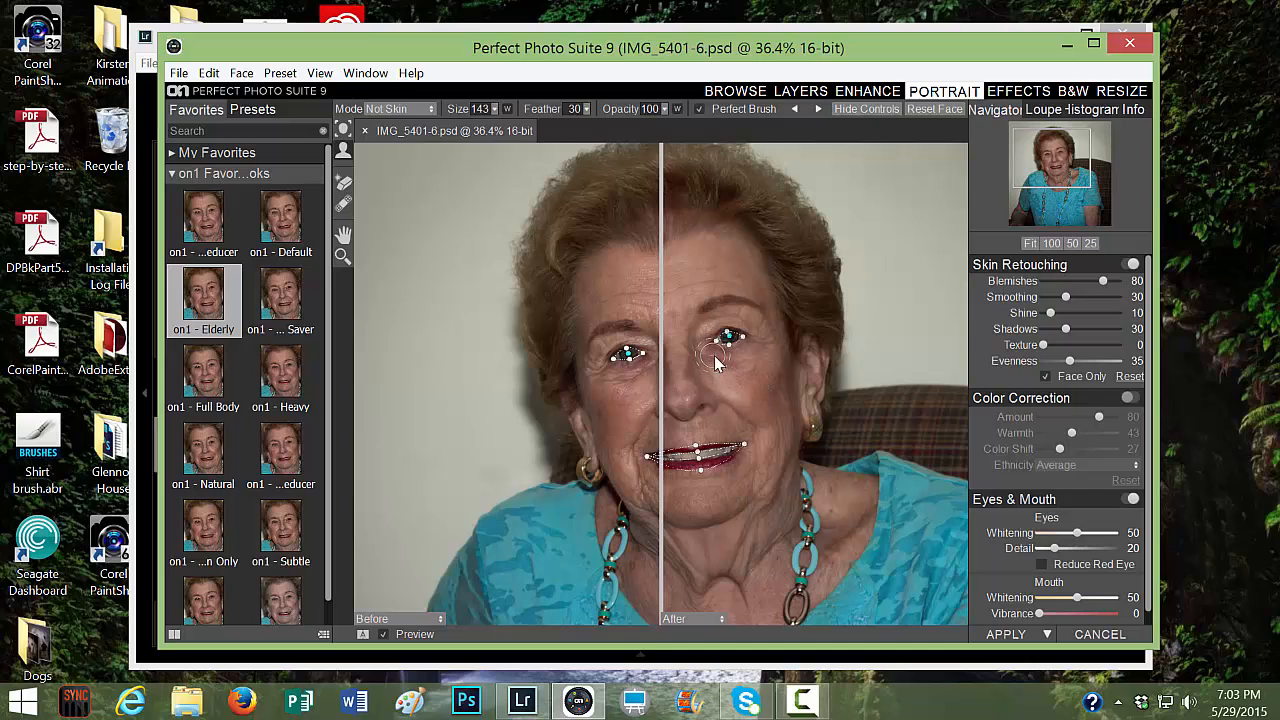
left_click(363, 634)
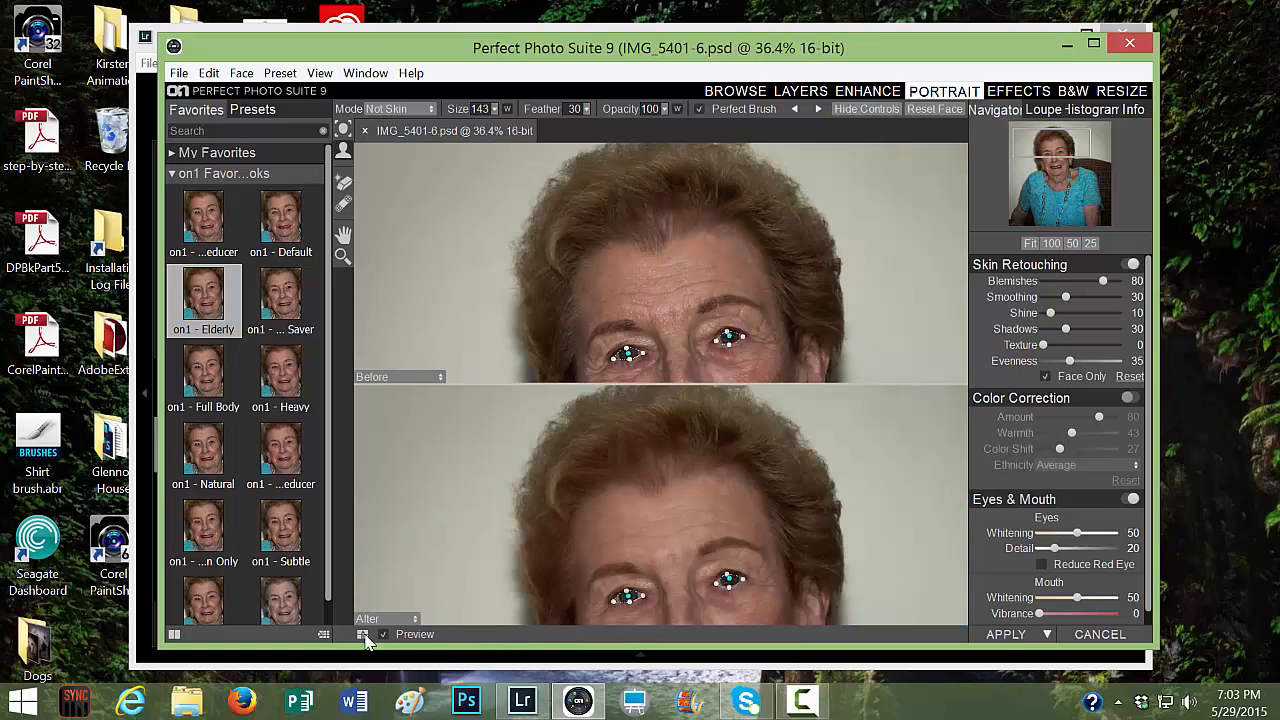
left_click(363, 634)
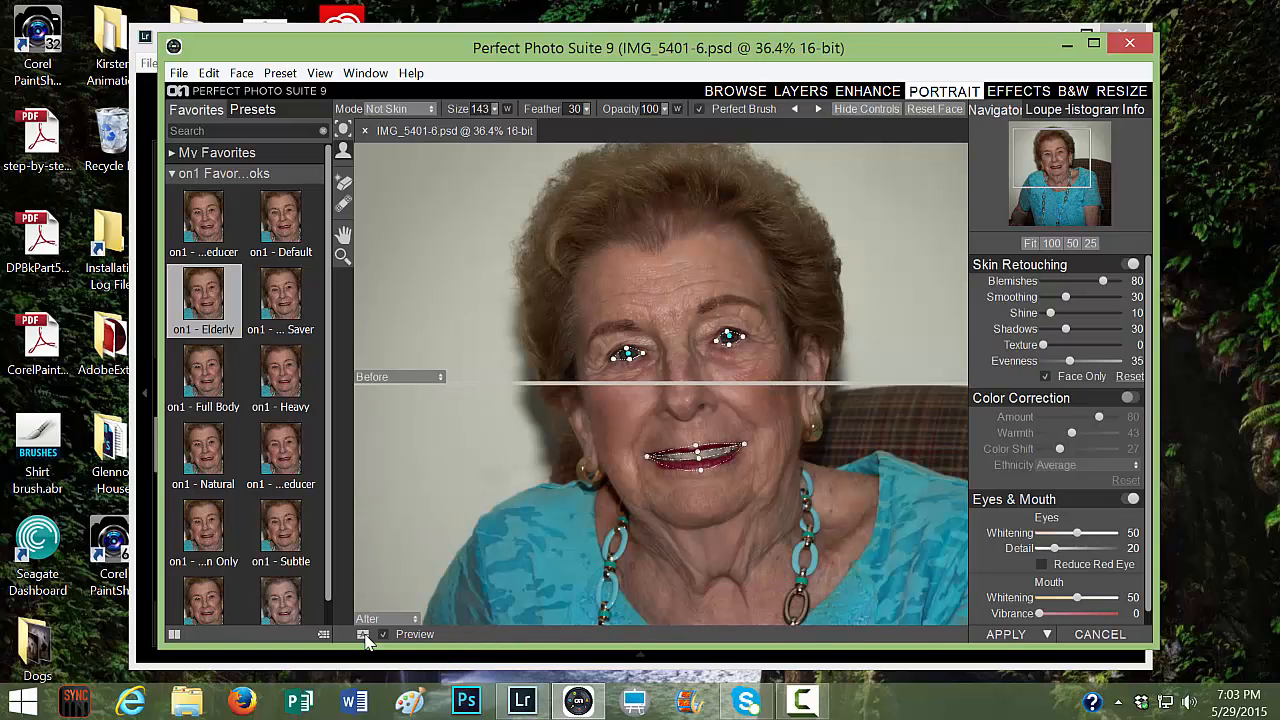
left_click(363, 634)
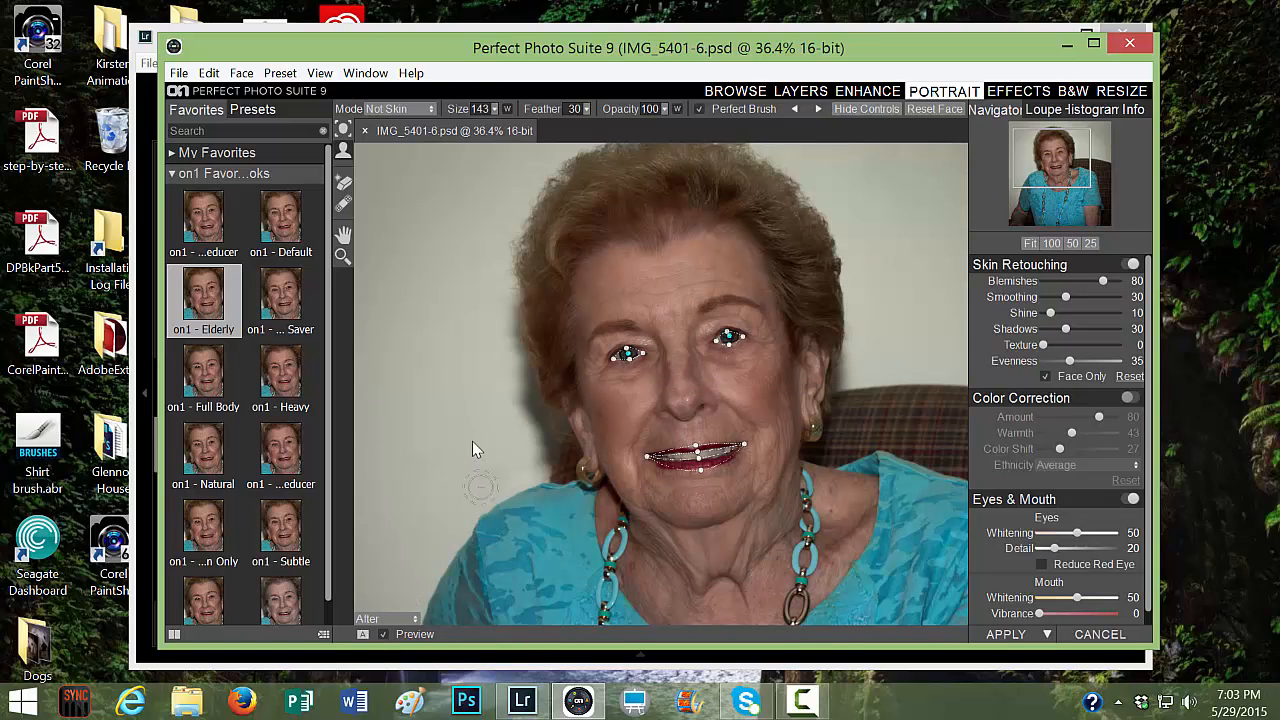
Choose the portrait retouch brush and enlarge it to size 70
left_click(345, 205)
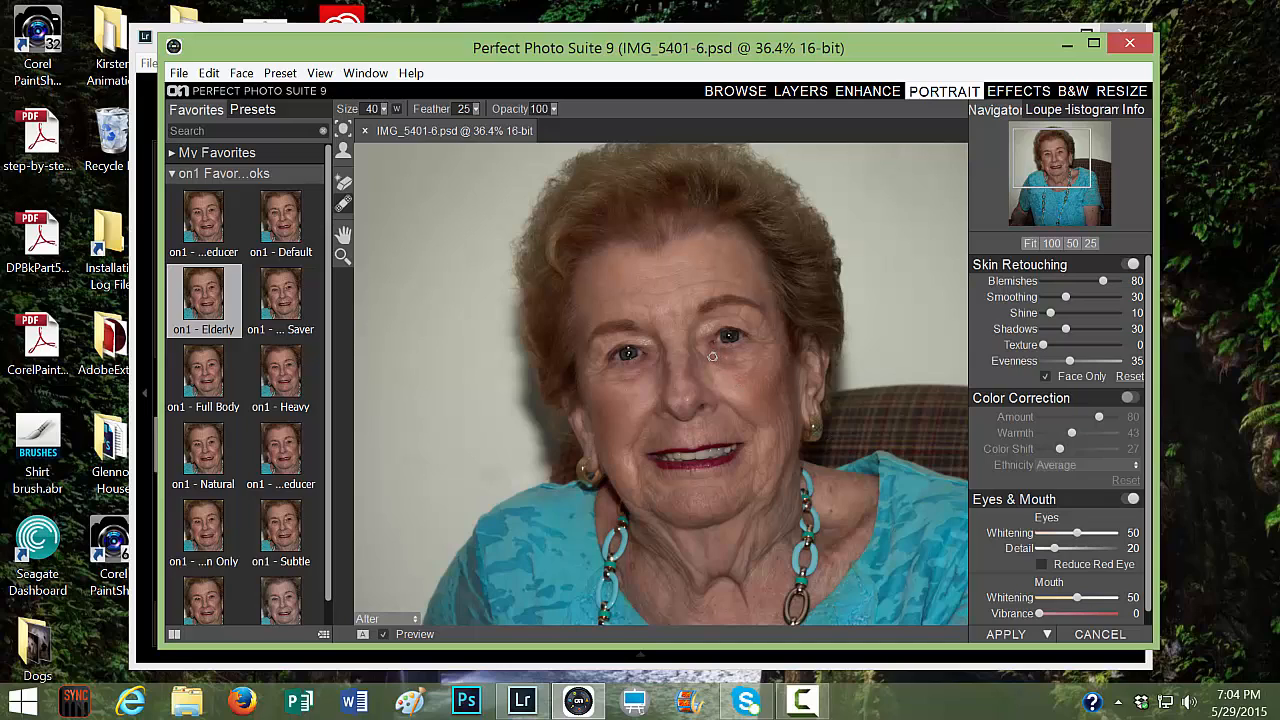
key("bracketright")
key("bracketright")
key("bracketright")
key("bracketright")
key("bracketright")
left_click_drag(712, 358, 751, 357)
left_click_drag(645, 366, 618, 378)
left_click(209, 74)
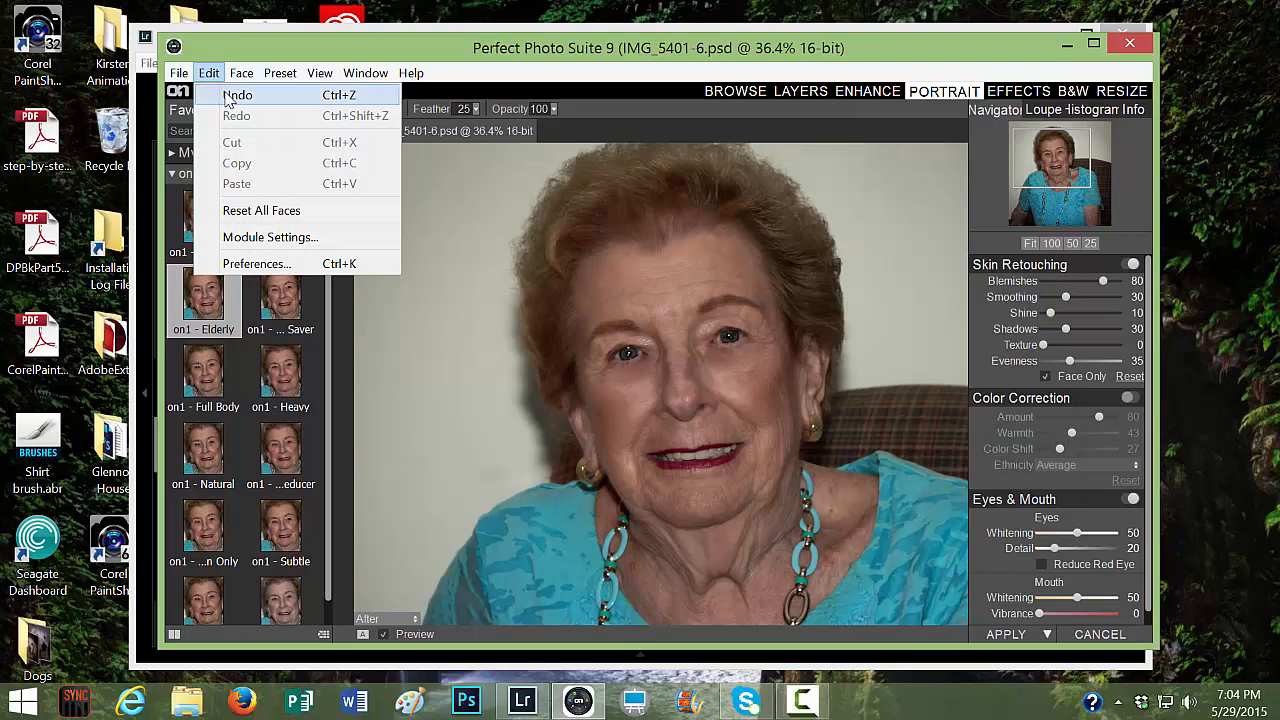
left_click(232, 95)
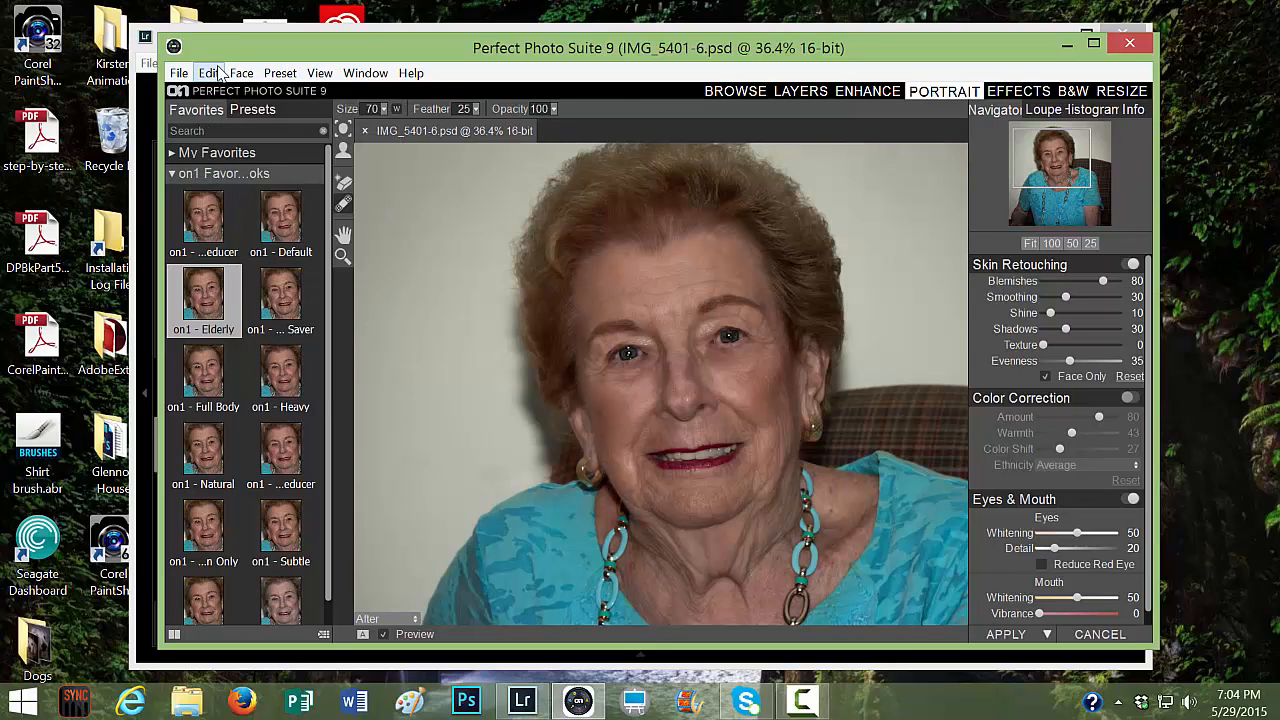
left_click(215, 74)
left_click(227, 99)
Retouch the skin under both eyes with the brush opacity lowered to 45, and apply the portrait edits
left_click(553, 109)
left_click_drag(548, 125, 518, 125)
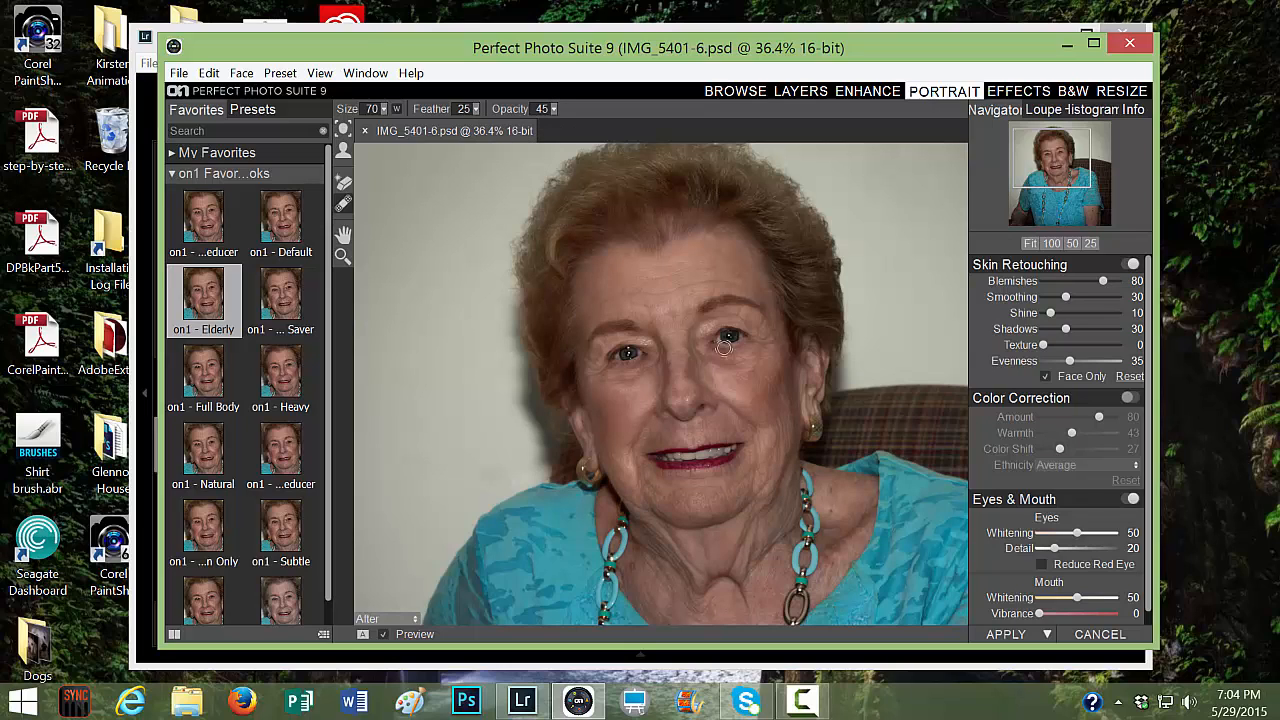
left_click(553, 110)
left_click_drag(710, 358, 733, 359)
left_click_drag(650, 368, 622, 375)
left_click(1010, 635)
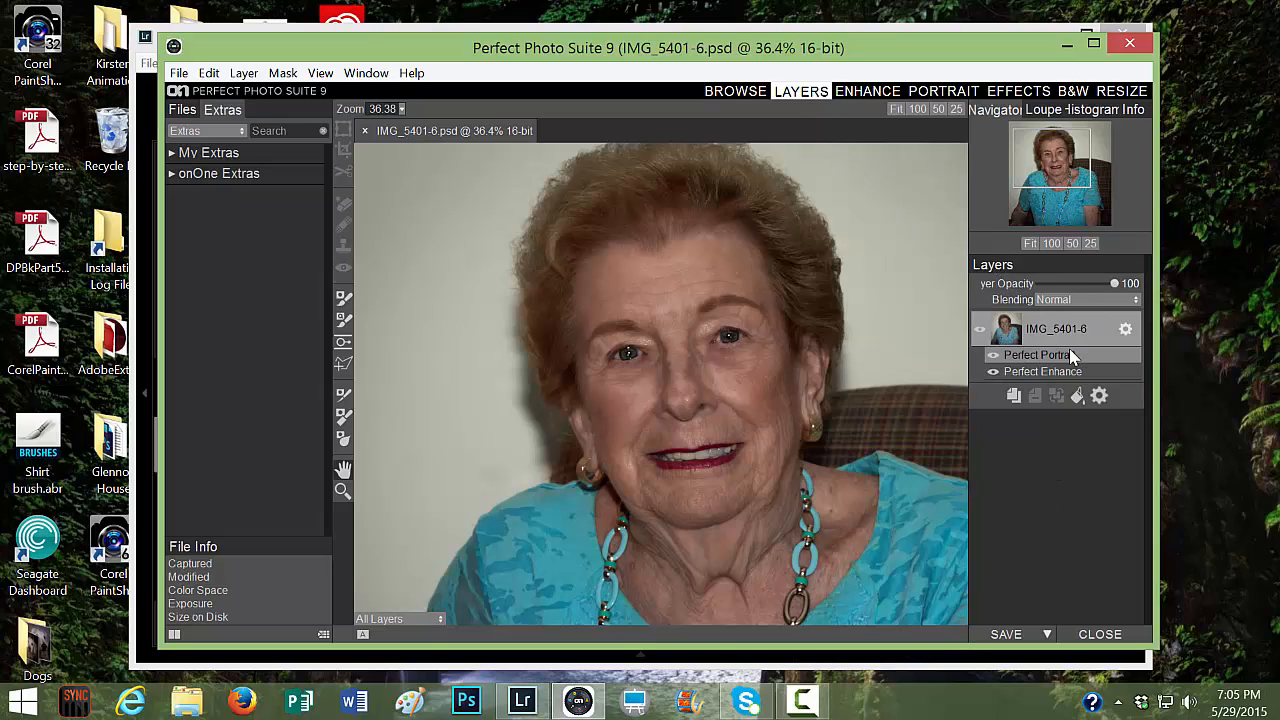
Toggle the visibility of the IMG_5401-6 layer and its Perfect Portrait effect to compare the photo with and without retouching
left_click(980, 333)
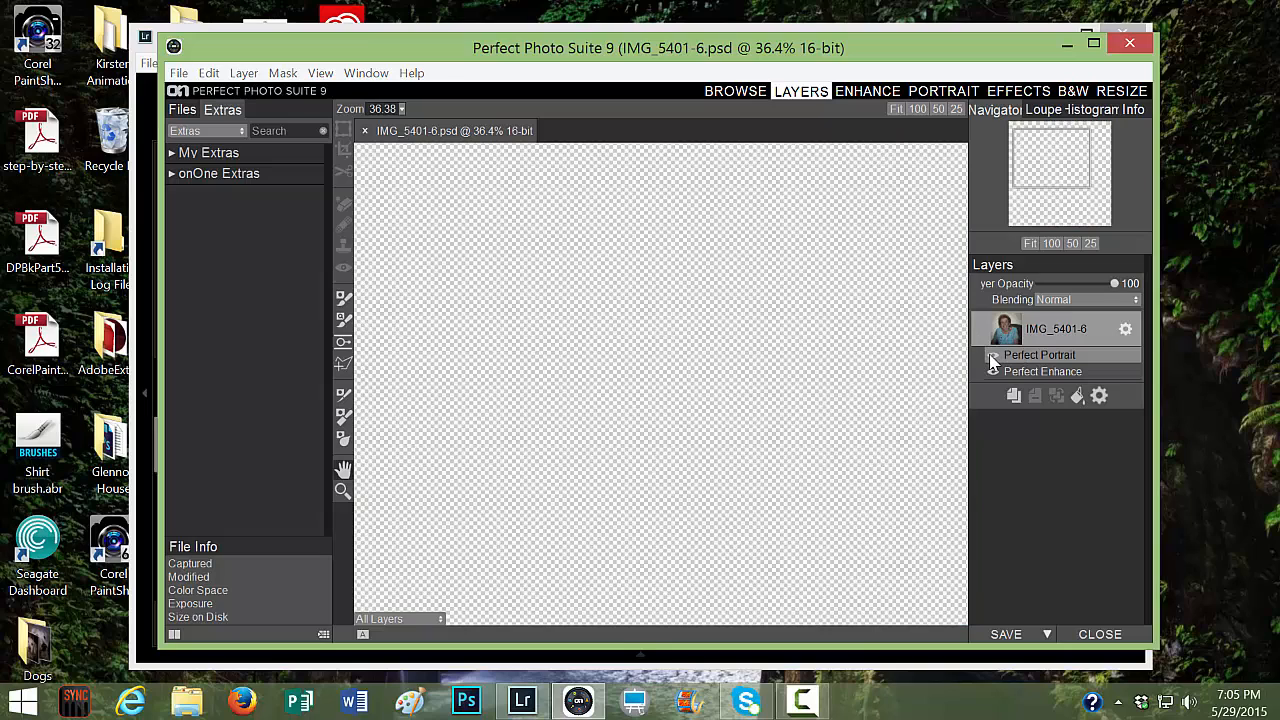
left_click(982, 334)
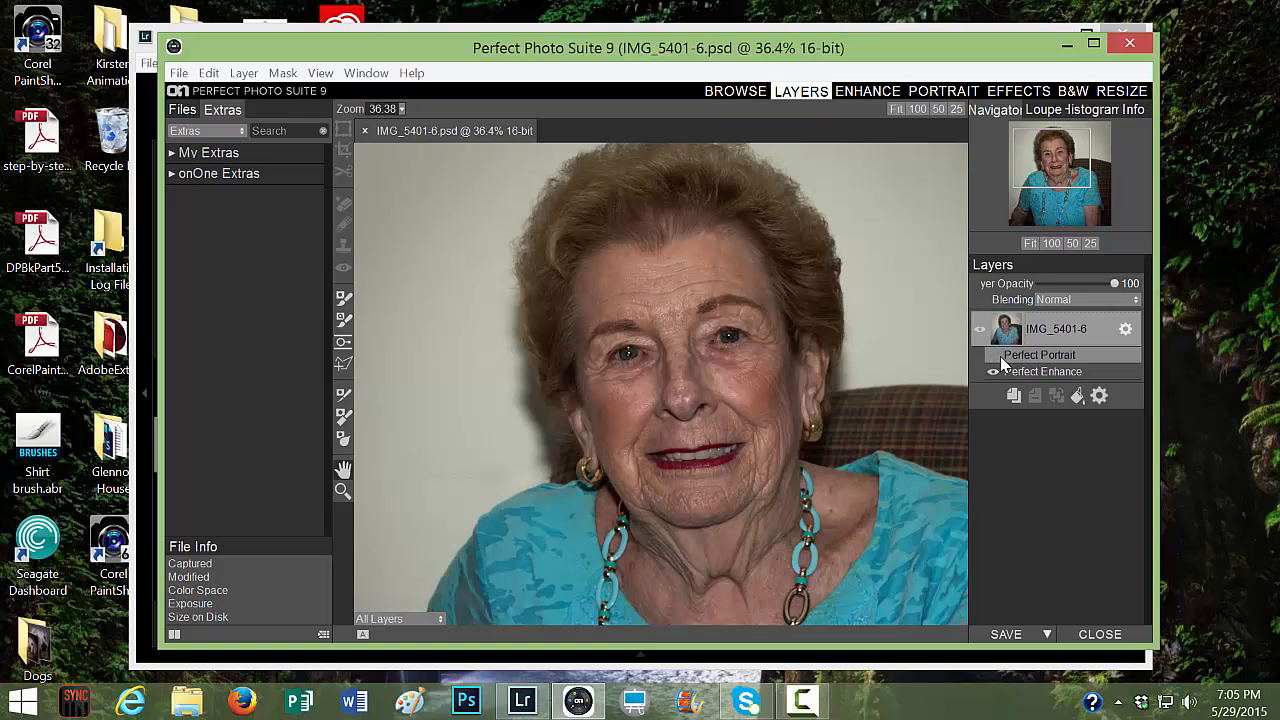
left_click(994, 355)
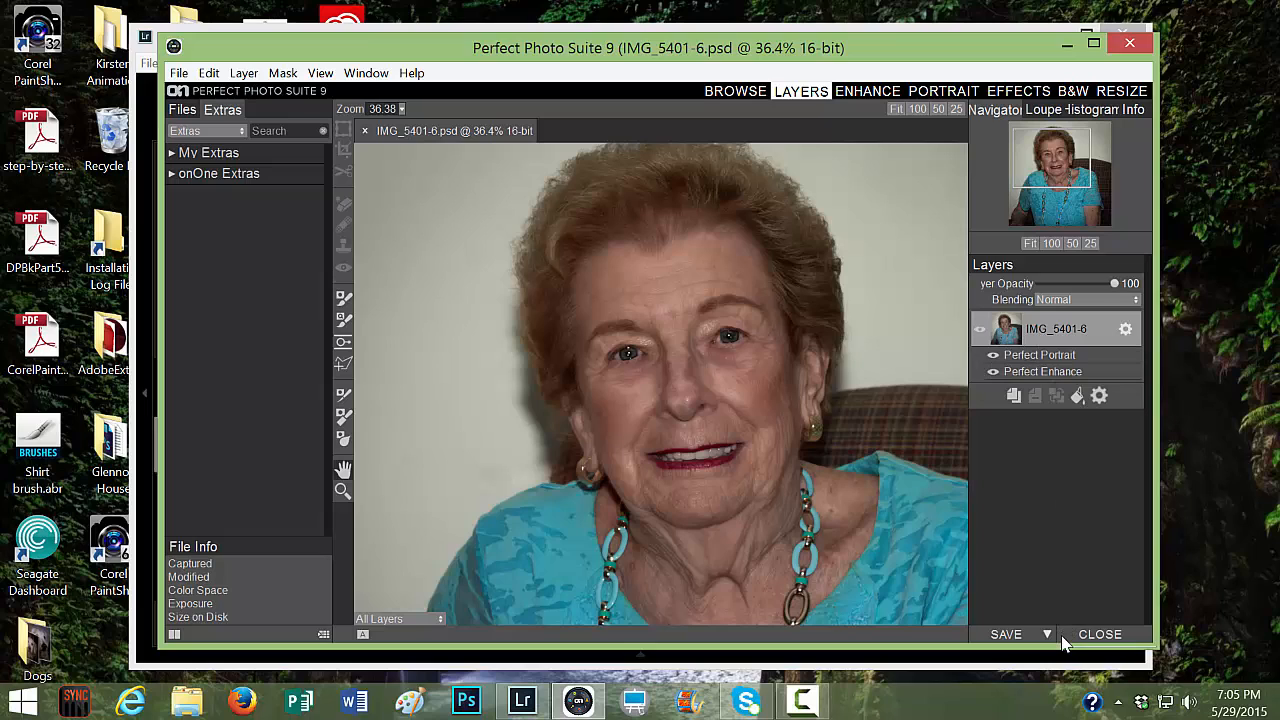
Save the retouched photo
left_click(1016, 640)
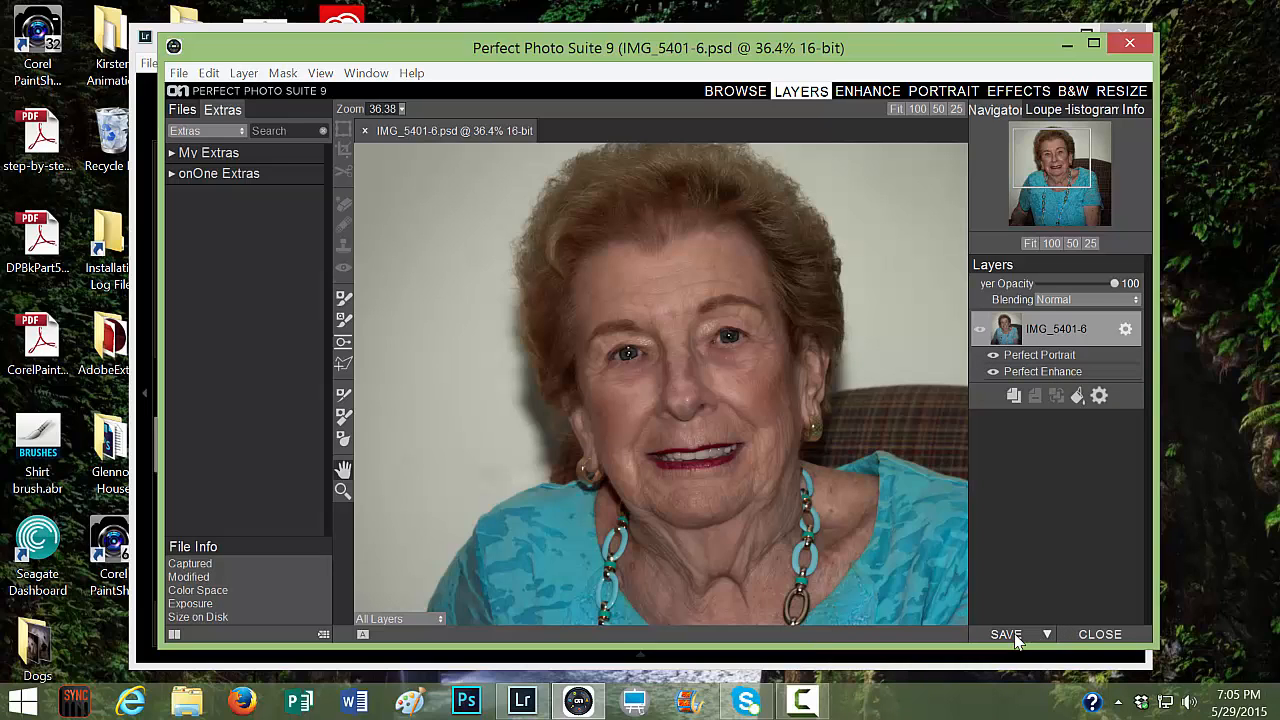